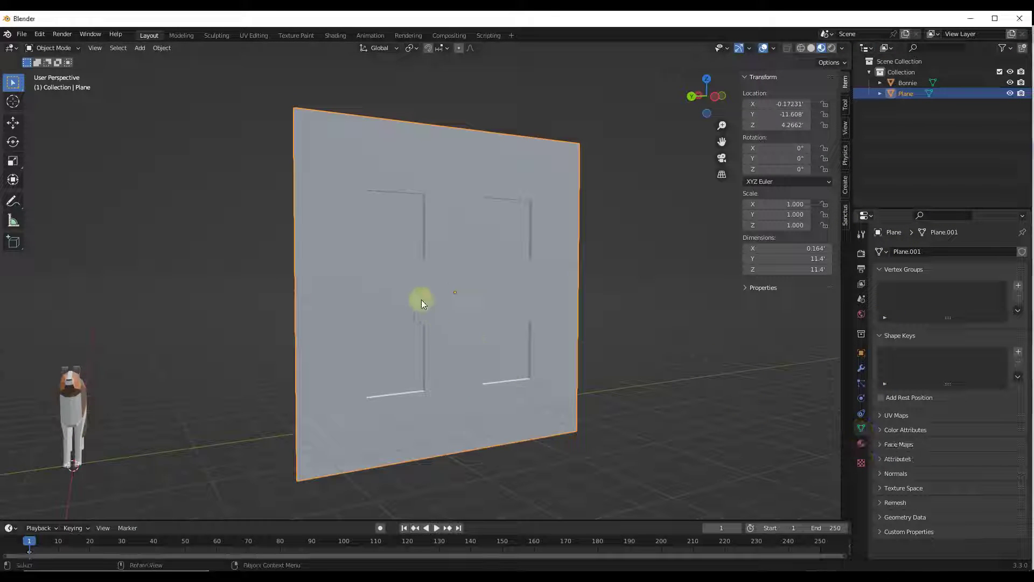
Orbit the viewport slightly around the wall plane.
mouse_move(422, 300)
middle_down()
mouse_move(433, 298)
mouse_move(424, 293)
middle_up()
Assign the wall's top-edge vertices to a vertex group named Top Vertices, verify it, then exit Edit Mode.
key(Tab)
middle_drag(398, 151, 365, 146)
middle_drag(347, 193, 331, 170)
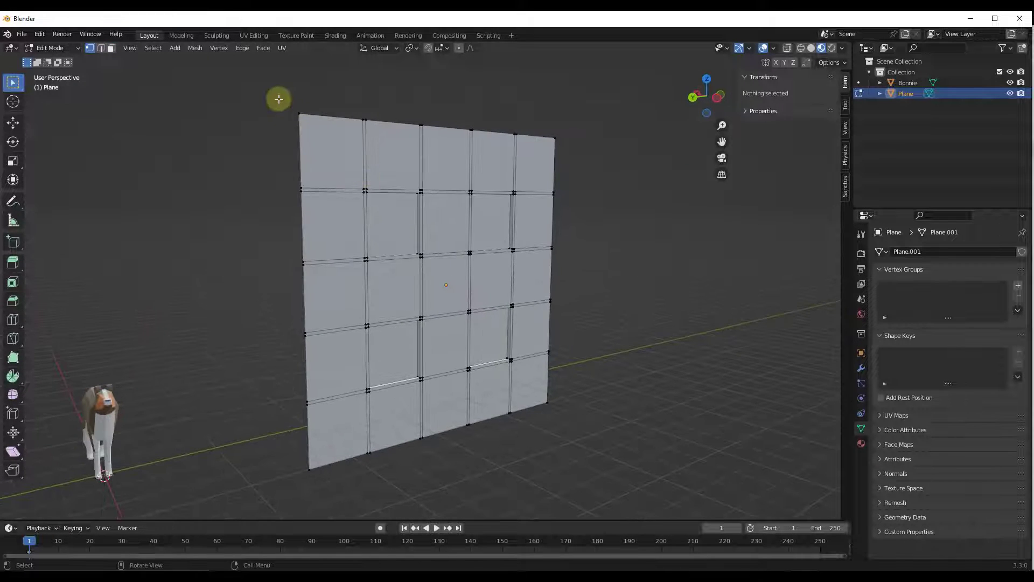
drag(278, 99, 653, 161)
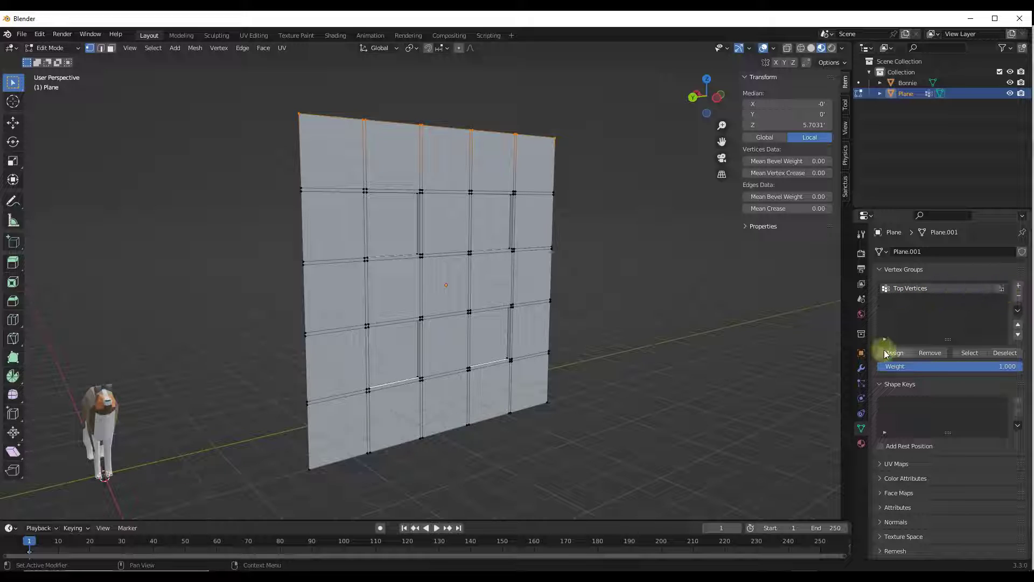
click(699, 350)
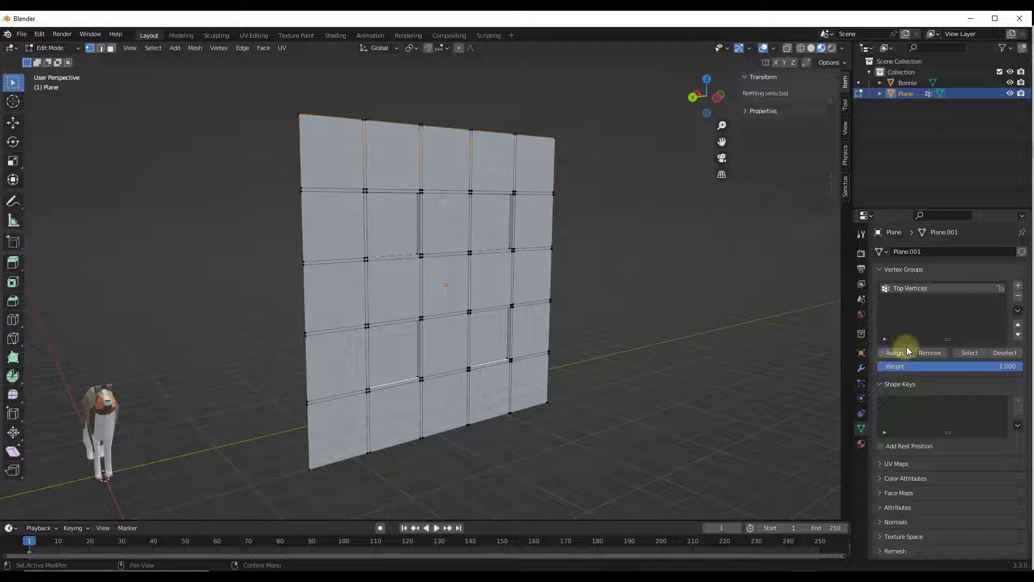
click(957, 353)
key(Tab)
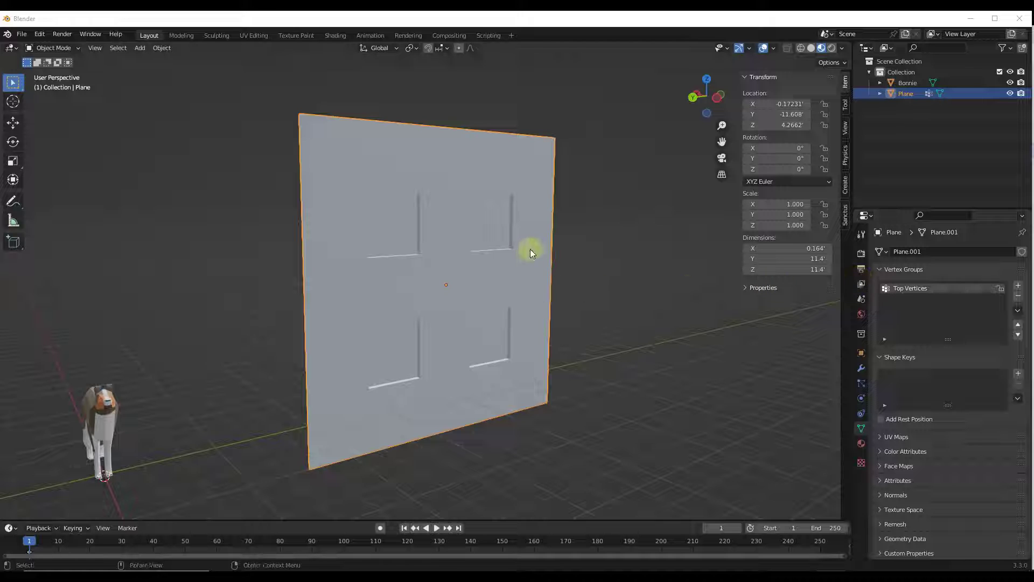
Put the wall in Edit Mode and expand the Face Maps panel.
scroll(448, 234, up, 1)
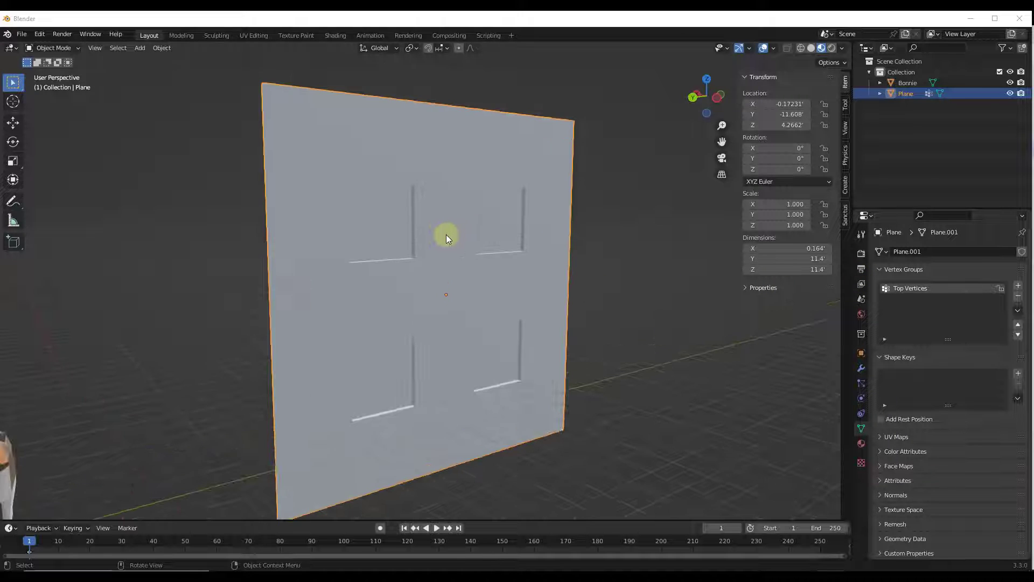
key(Tab)
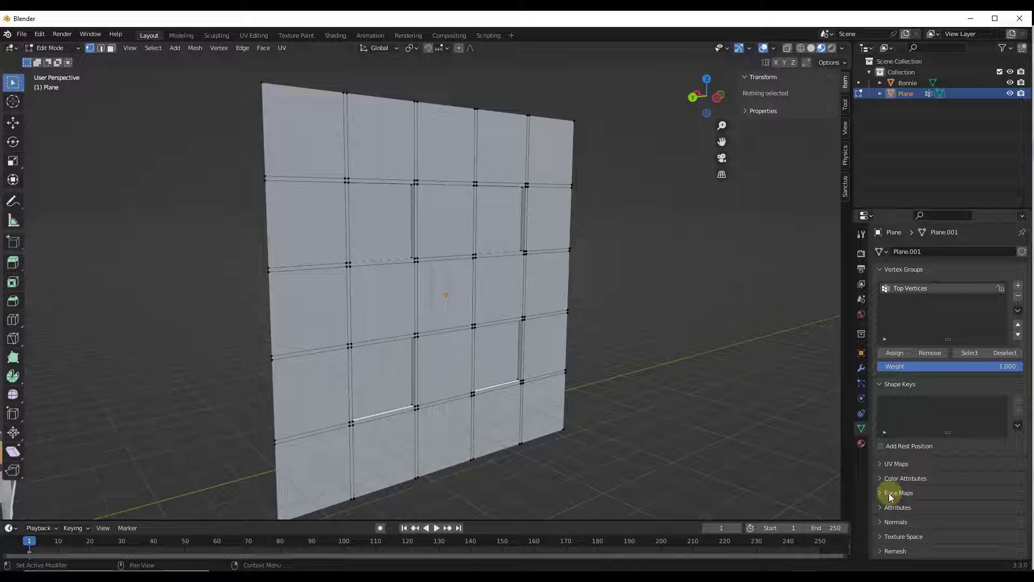
scroll(873, 429, down, 3)
click(889, 426)
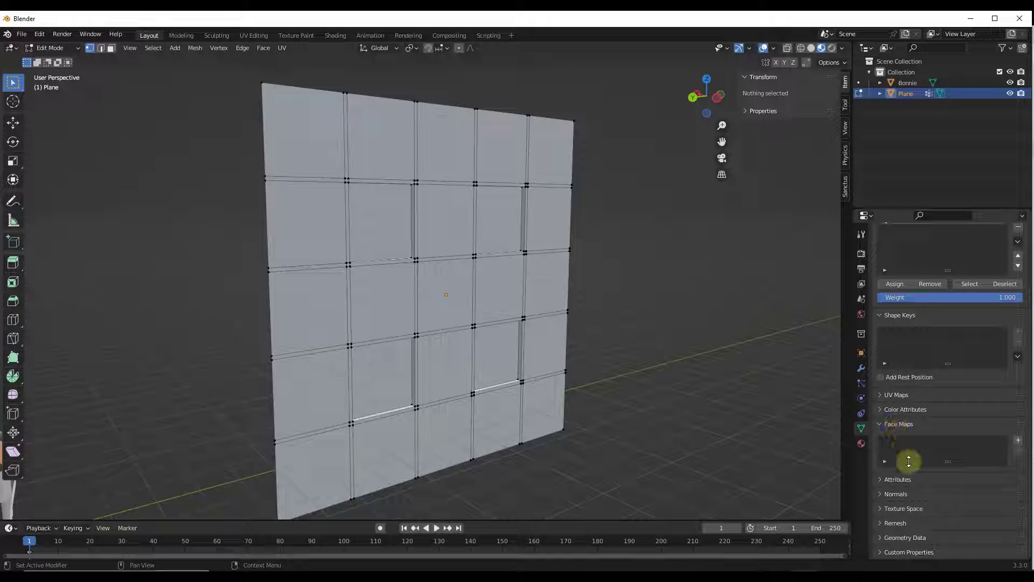
scroll(926, 302, up, 2)
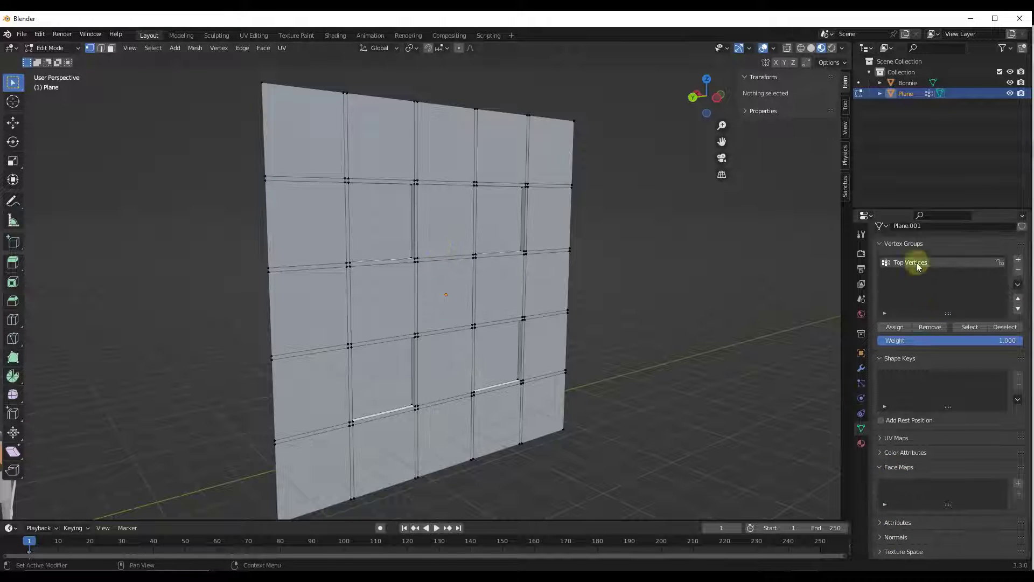
scroll(916, 344, down, 2)
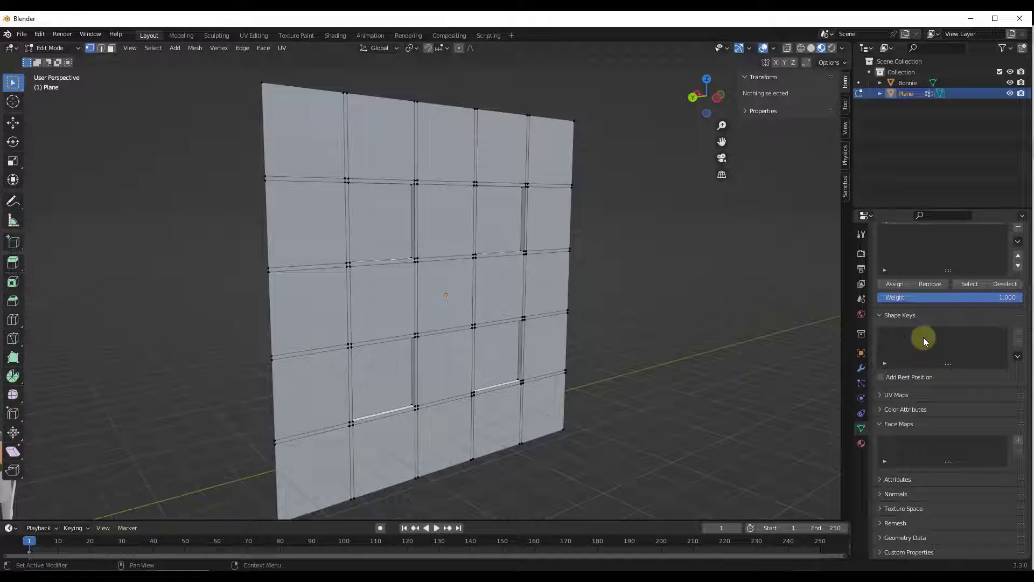
Store the four window faces in a new face map named Windows and test its selection.
key(3)
click(370, 229)
shift+click(385, 384)
shift+click(499, 357)
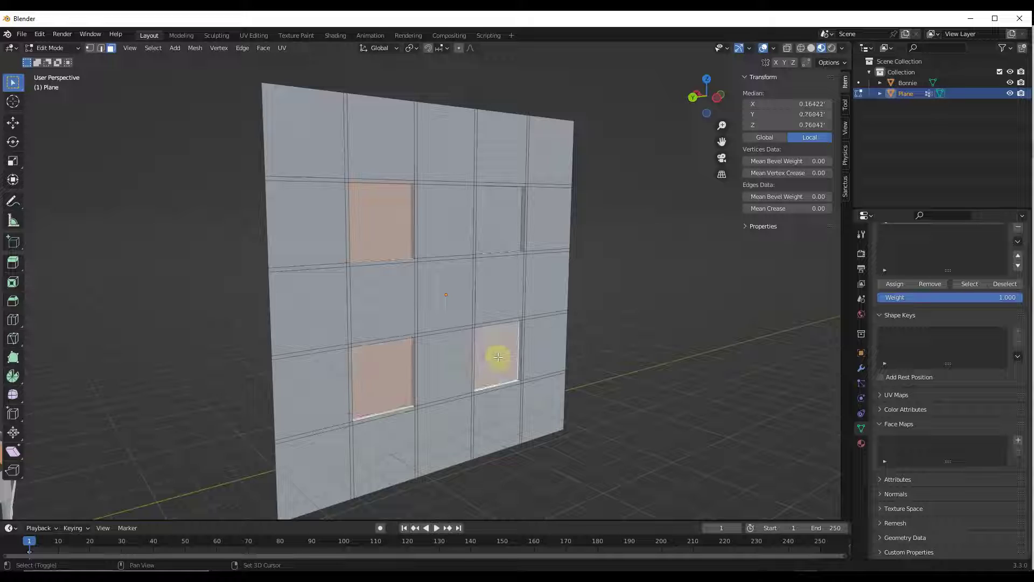
shift+click(500, 223)
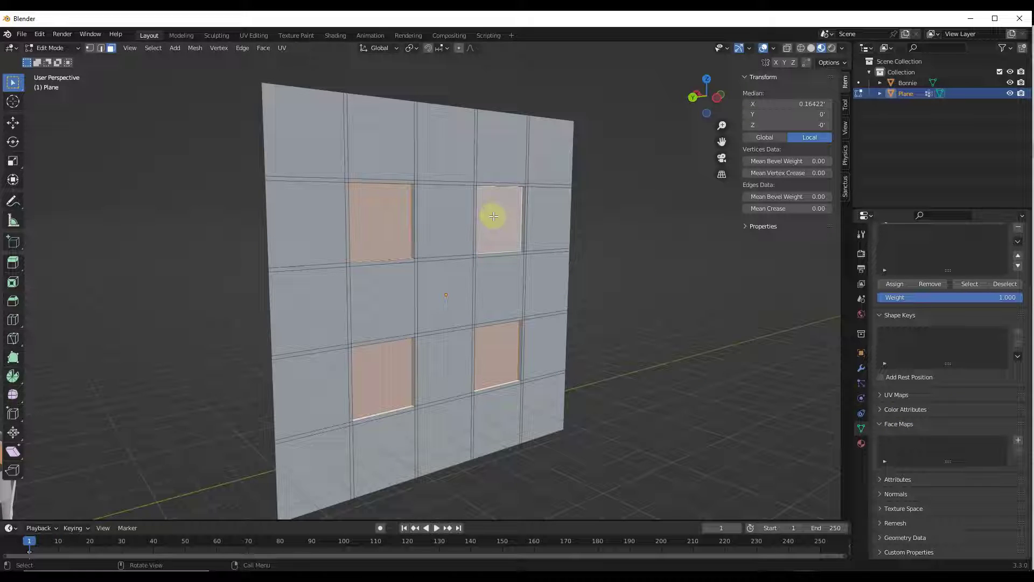
click(1019, 441)
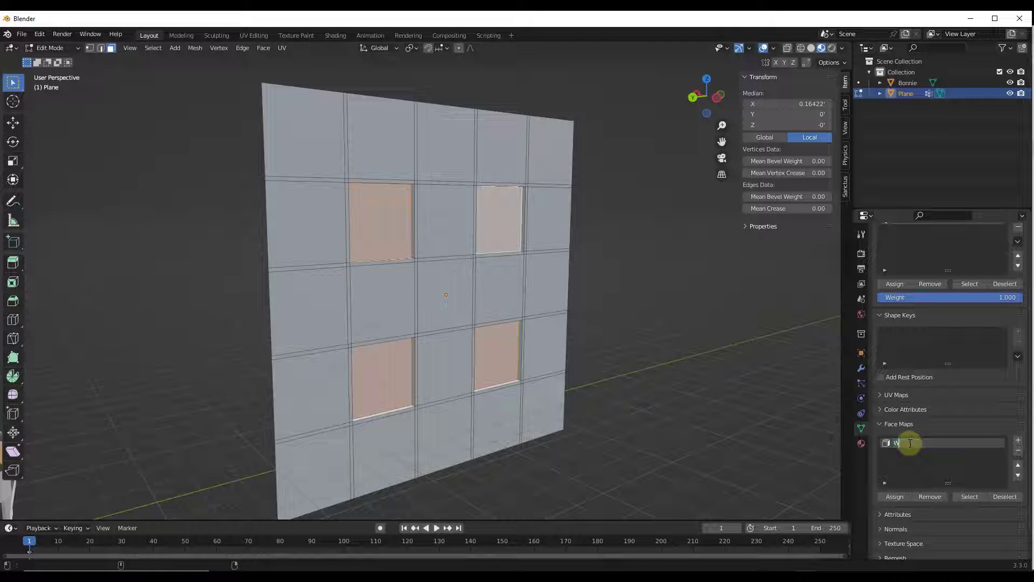
click(895, 497)
click(695, 284)
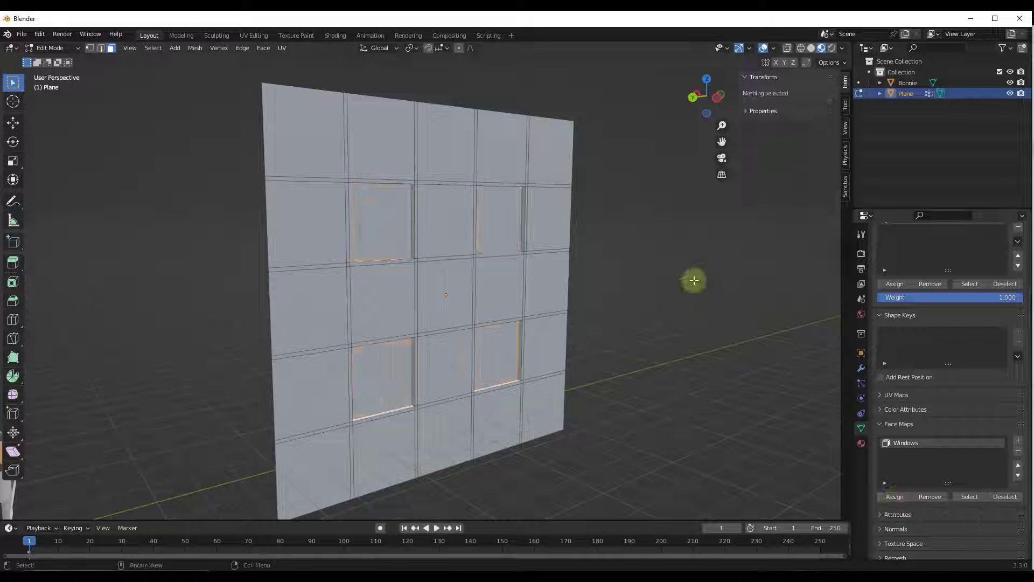
click(972, 498)
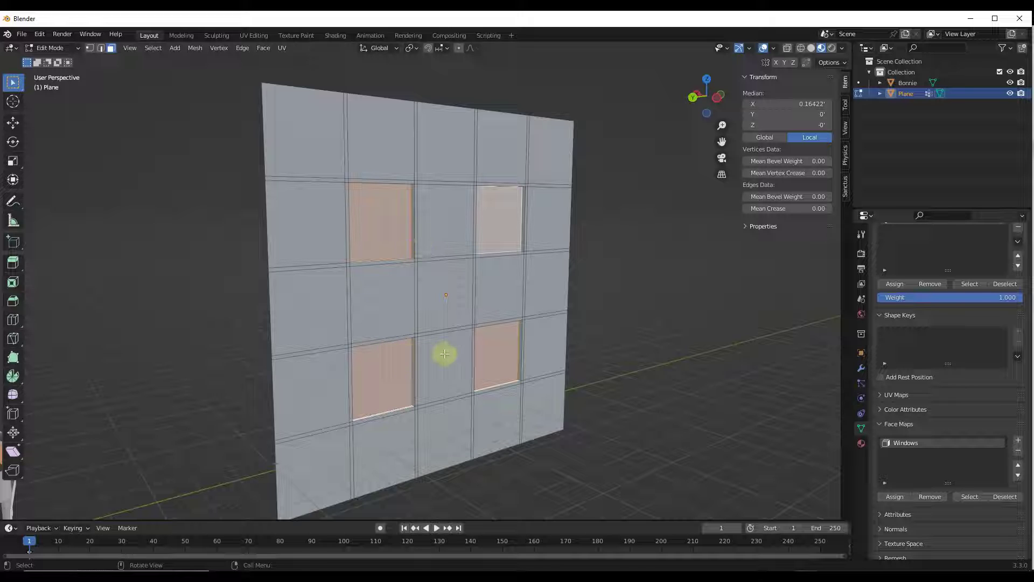
Switch the viewport to Wireframe shading.
scroll(366, 235, up, 2)
scroll(402, 238, up, 2)
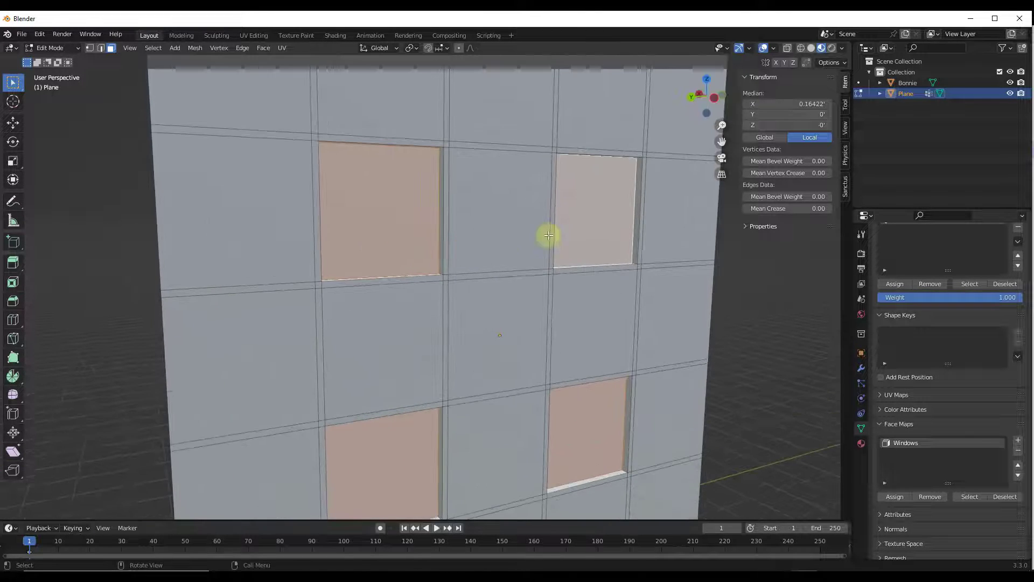
scroll(548, 237, down, 3)
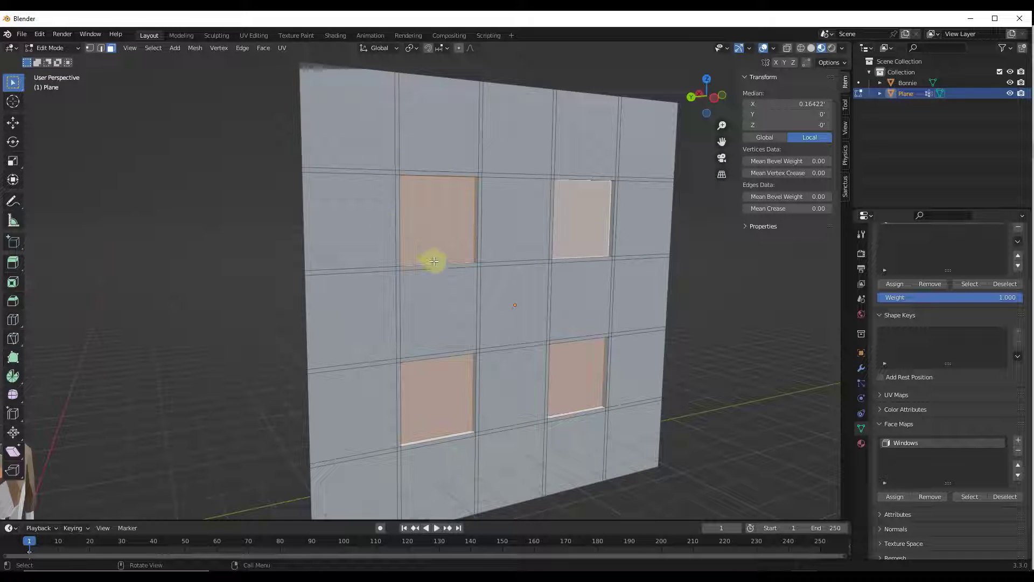
scroll(480, 215, up, 2)
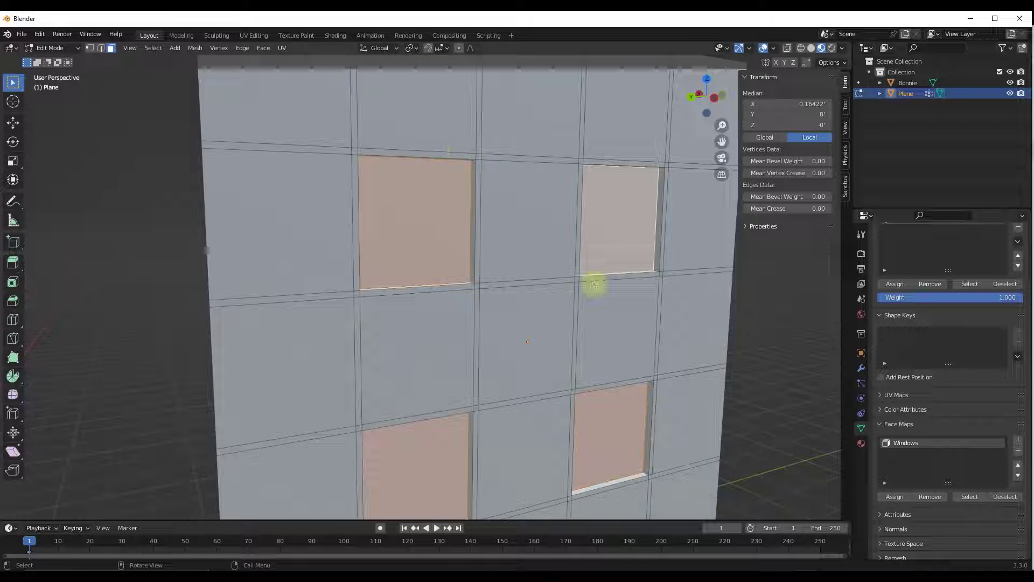
scroll(563, 267, down, 2)
key(z)
click(366, 214)
Select the frame rings around all four windows, leaving their inner faces unselected.
mouse_move(372, 156)
mouse_down()
mouse_move(494, 296)
mouse_move(527, 317)
mouse_up()
scroll(492, 275, up, 3)
key(shift+z)
scroll(451, 251, down, 6)
scroll(416, 319, up, 3)
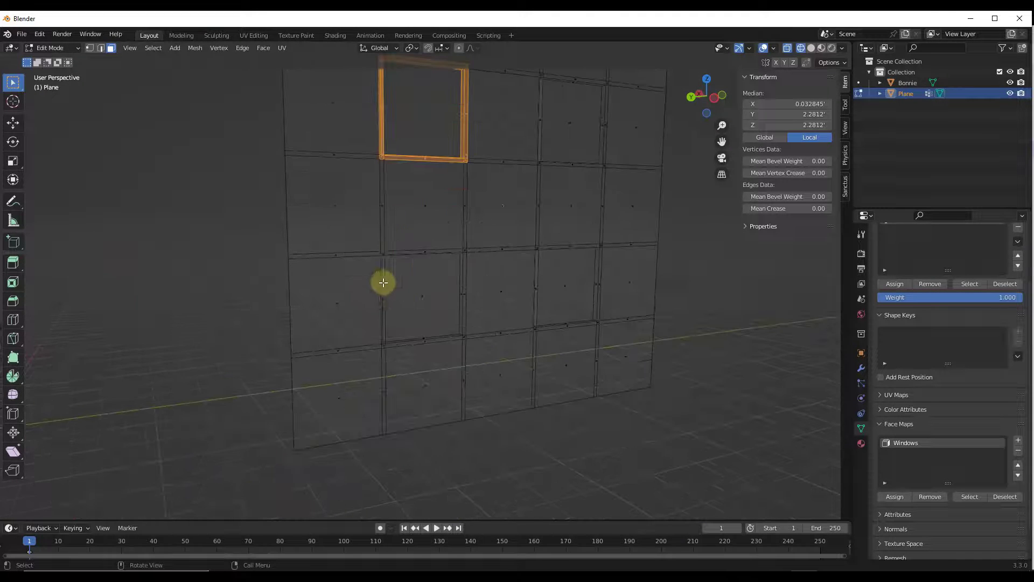
shift+drag(367, 243, 488, 359)
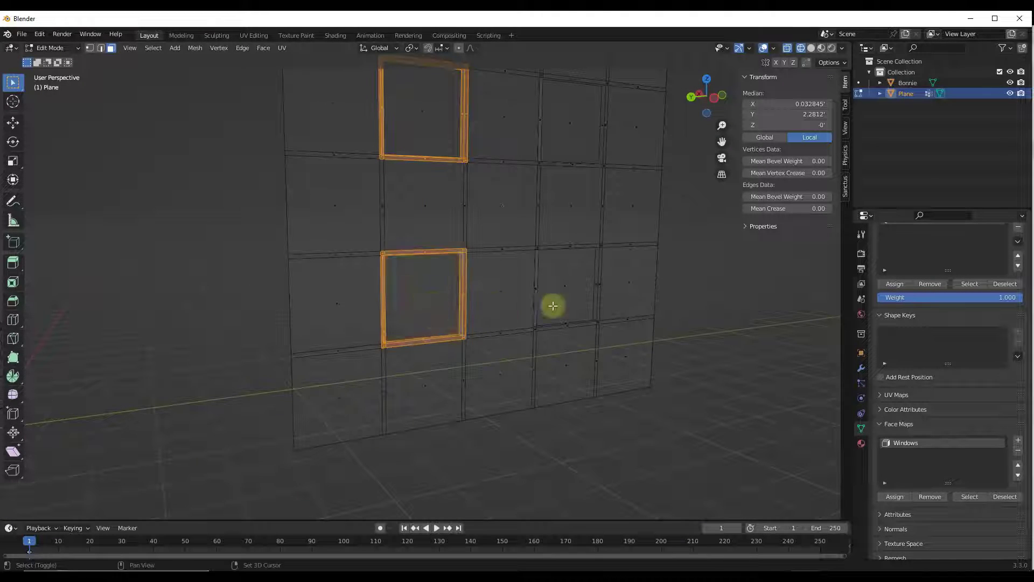
shift+drag(522, 238, 610, 335)
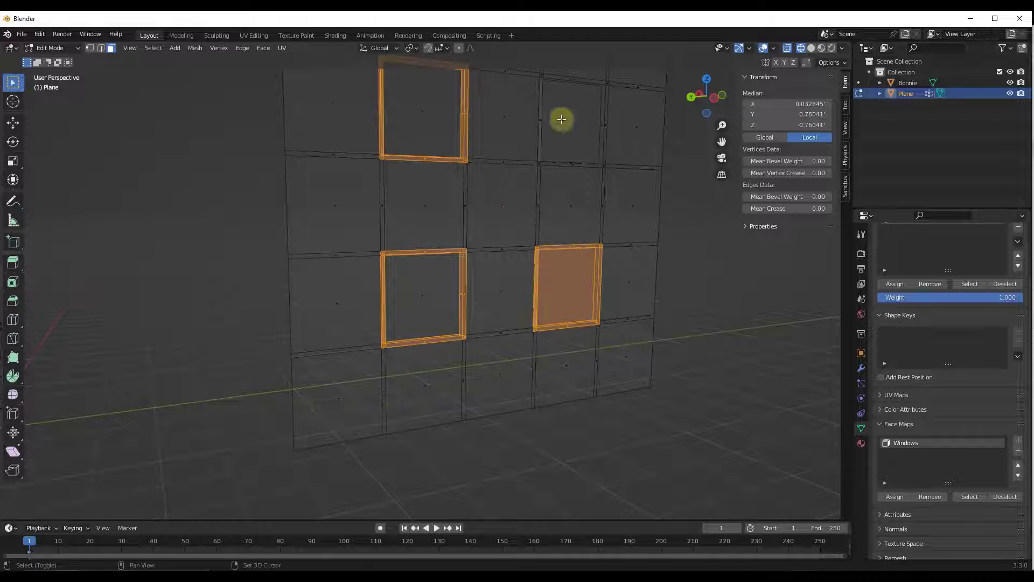
shift+click(554, 256)
drag(550, 86, 582, 132)
scroll(538, 151, down, 3)
scroll(555, 157, up, 3)
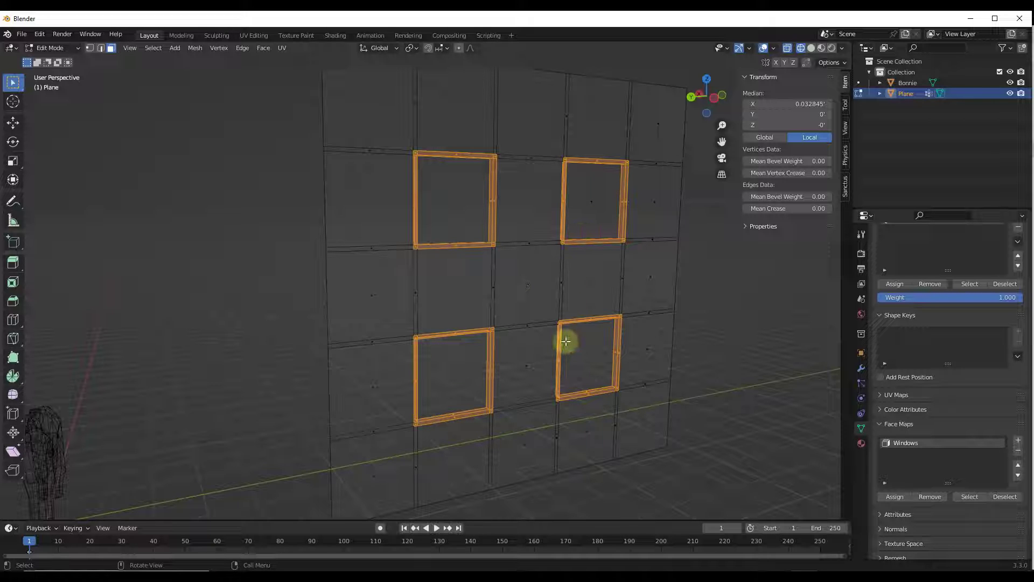
Reselect the four window frames without inner faces and assign them to a new Mullions face map.
click(711, 343)
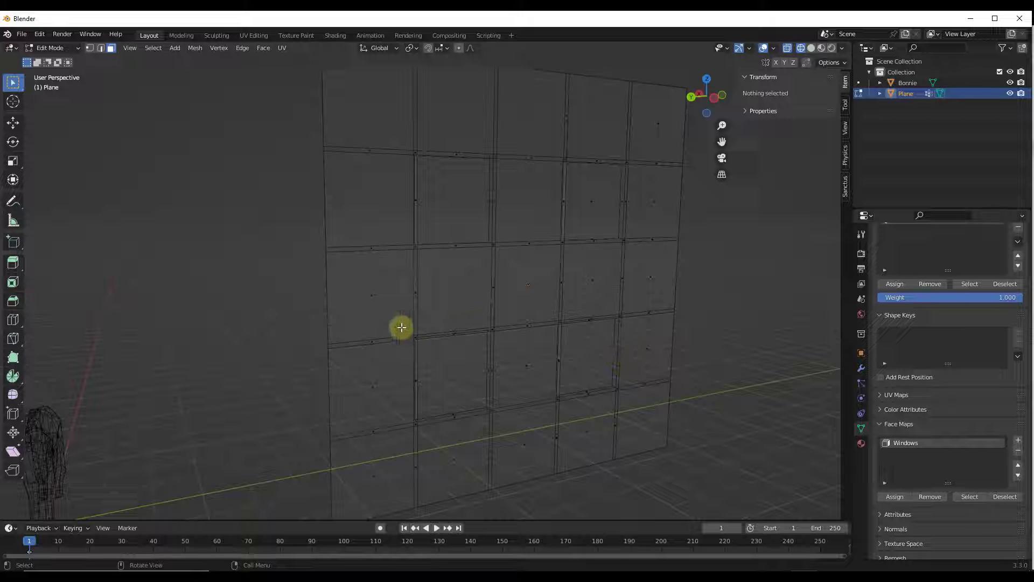
drag(401, 327, 489, 415)
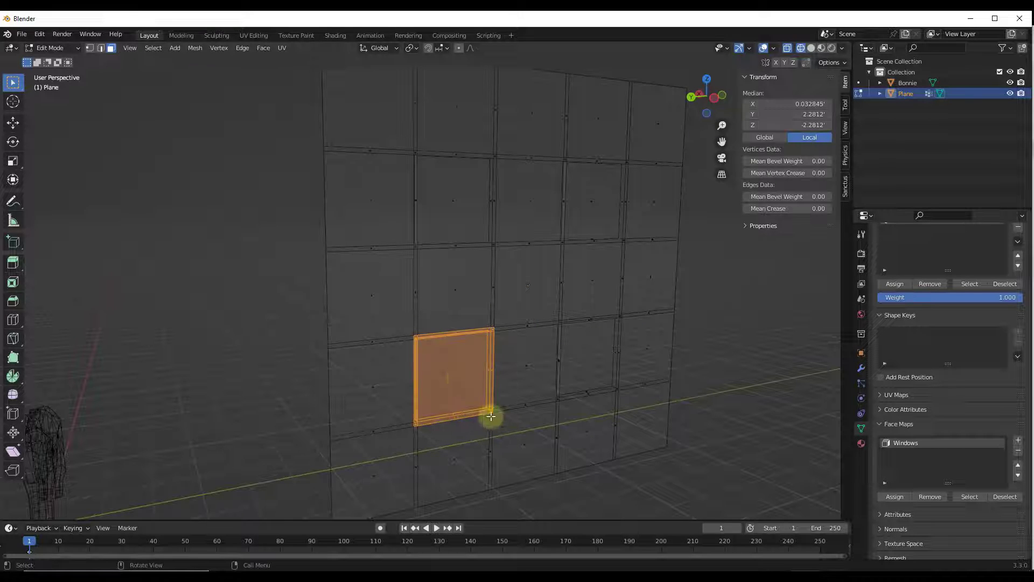
shift+click(467, 376)
shift+drag(540, 302, 641, 422)
shift+drag(555, 149, 636, 249)
shift+click(598, 208)
shift+drag(397, 139, 523, 272)
shift+click(454, 199)
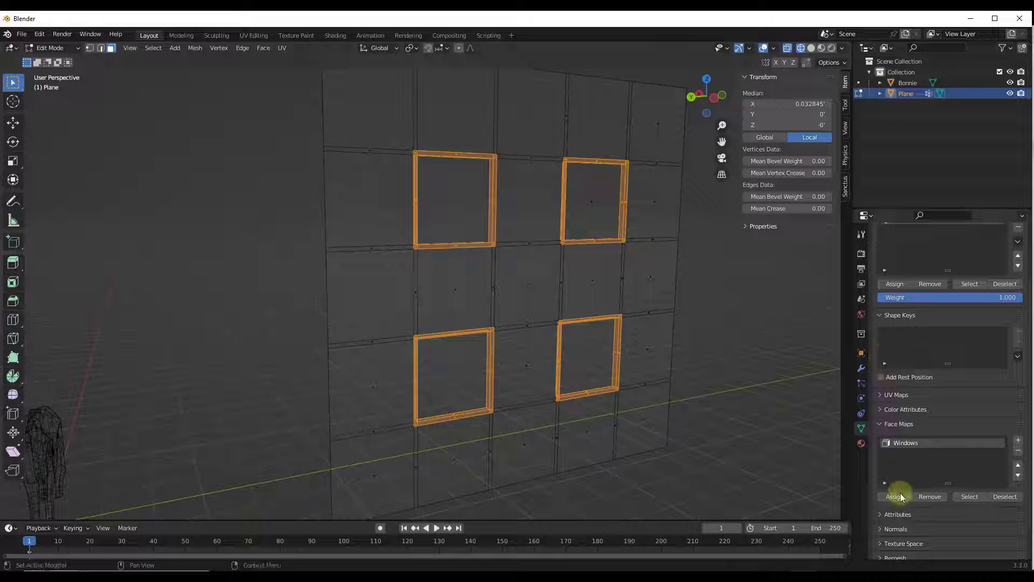
click(1018, 440)
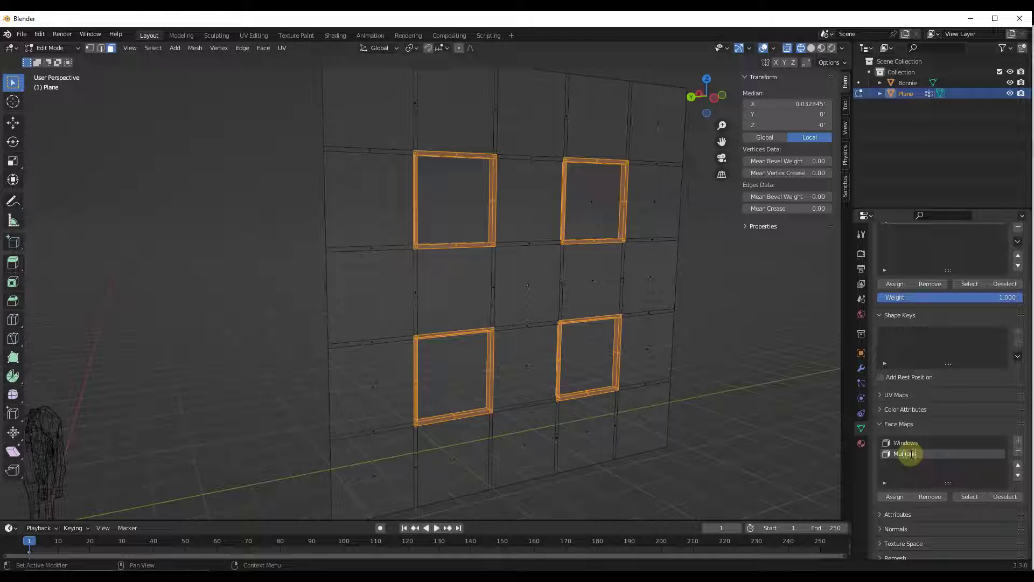
click(891, 496)
Test the Windows and Mullions face maps by selecting each, then clear the selection.
click(767, 317)
click(905, 442)
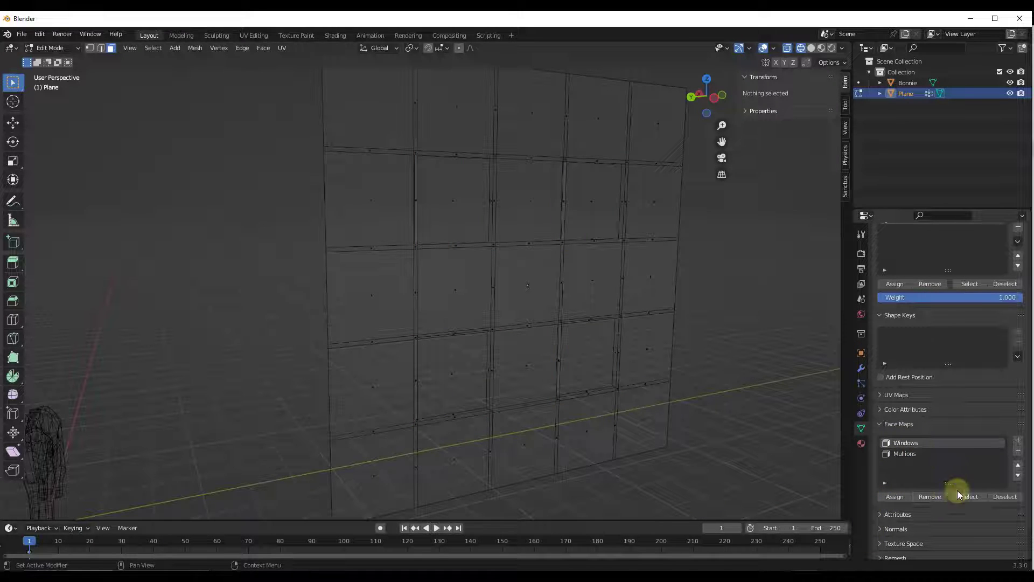
click(970, 496)
click(923, 461)
click(962, 495)
middle_drag(693, 397, 688, 318)
click(712, 300)
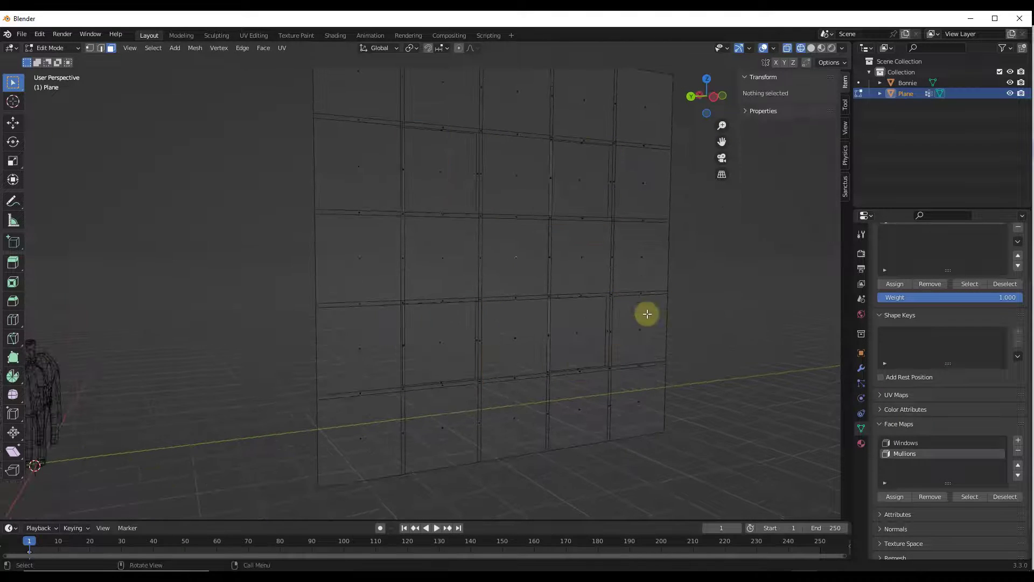
scroll(641, 321, down, 5)
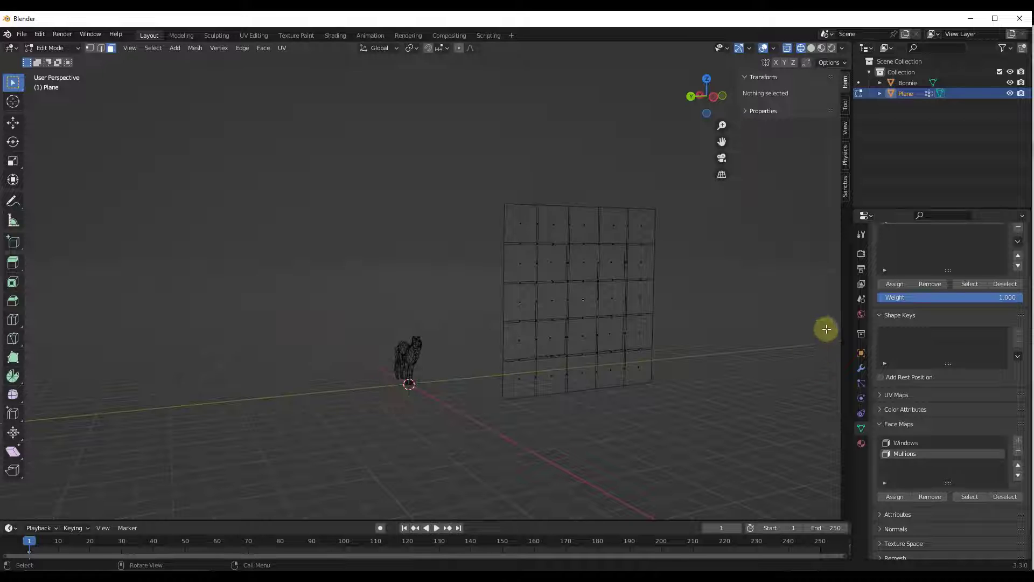
scroll(614, 348, up, 4)
scroll(591, 299, down, 1)
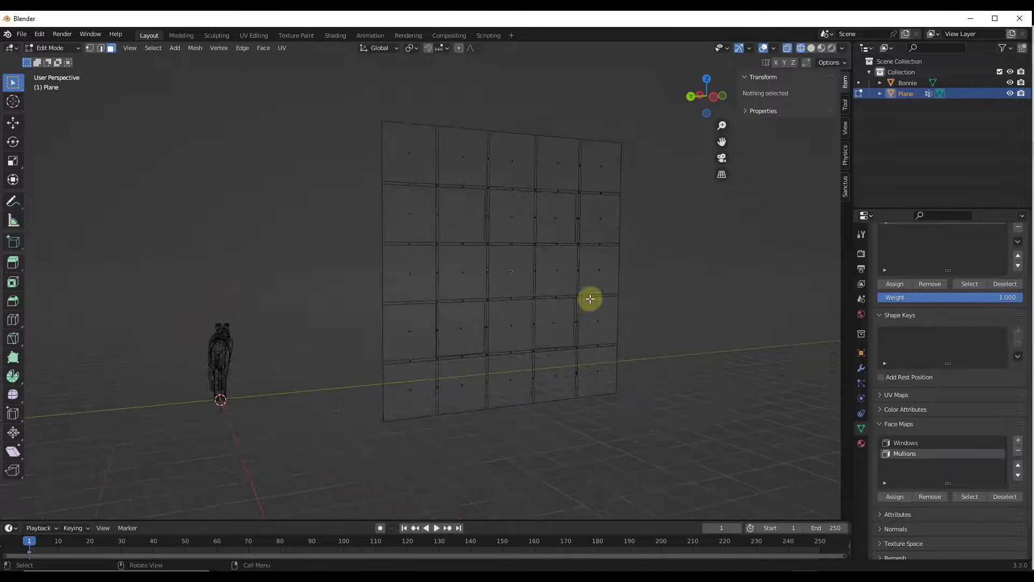
Switch to Material Preview shading and select every face of the wall.
key(z)
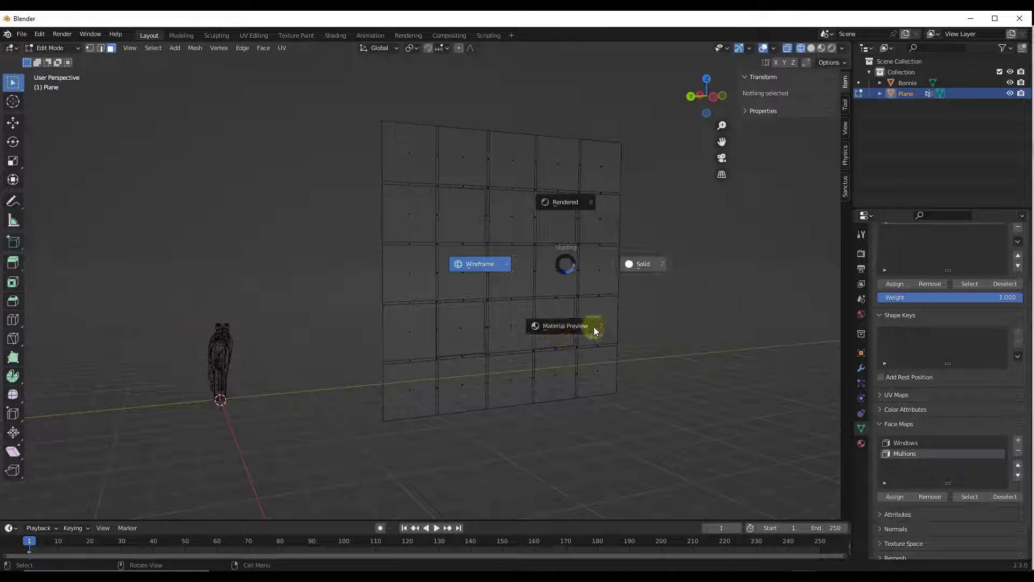
click(574, 343)
mouse_move(350, 103)
mouse_down()
mouse_move(538, 331)
mouse_move(703, 449)
mouse_up()
scroll(539, 253, up, 2)
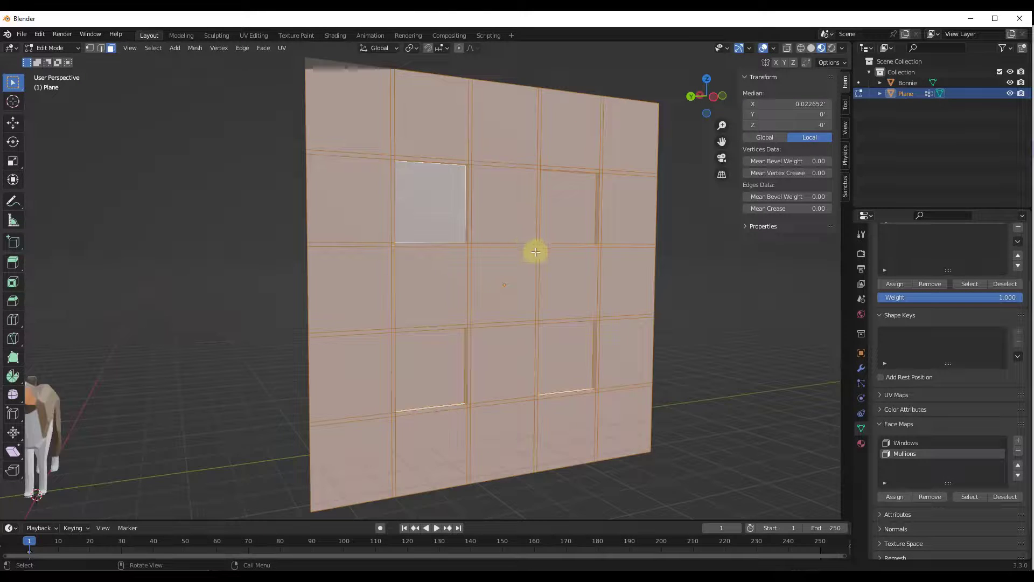
scroll(535, 251, down, 2)
Deselect the Windows and Mullions face maps and hide the remaining wall faces.
click(904, 444)
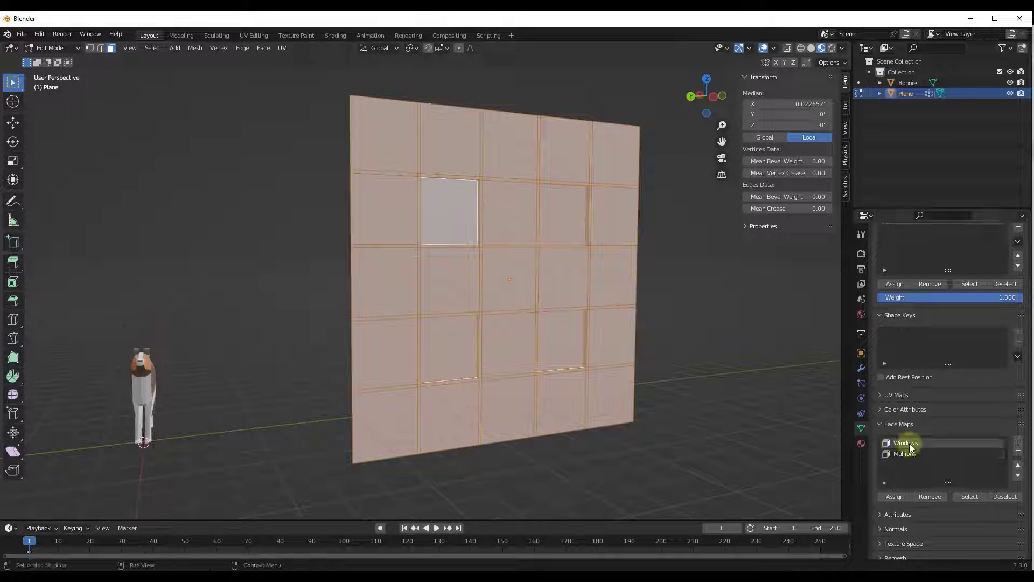
click(1005, 496)
click(910, 454)
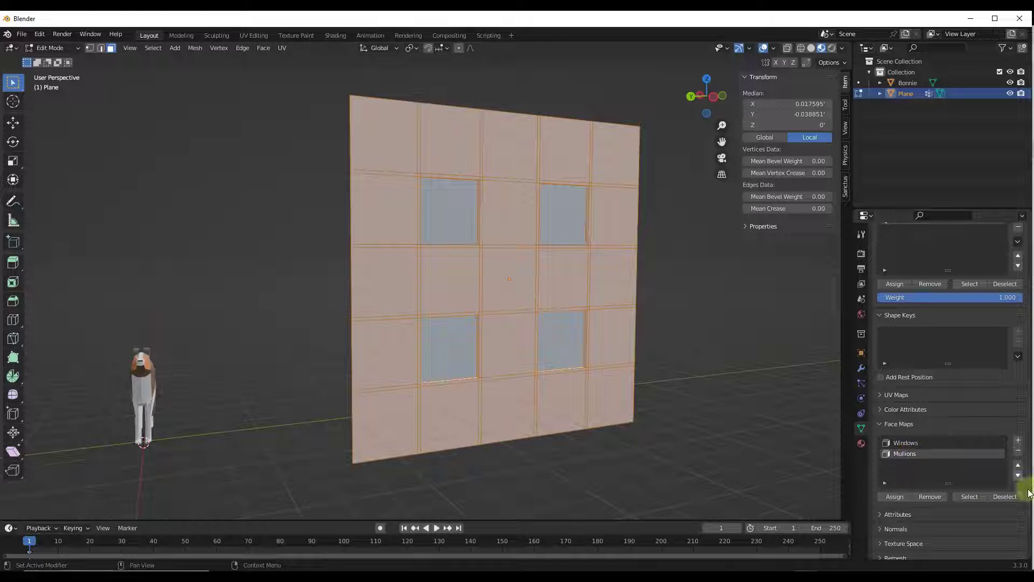
click(1005, 498)
key(h)
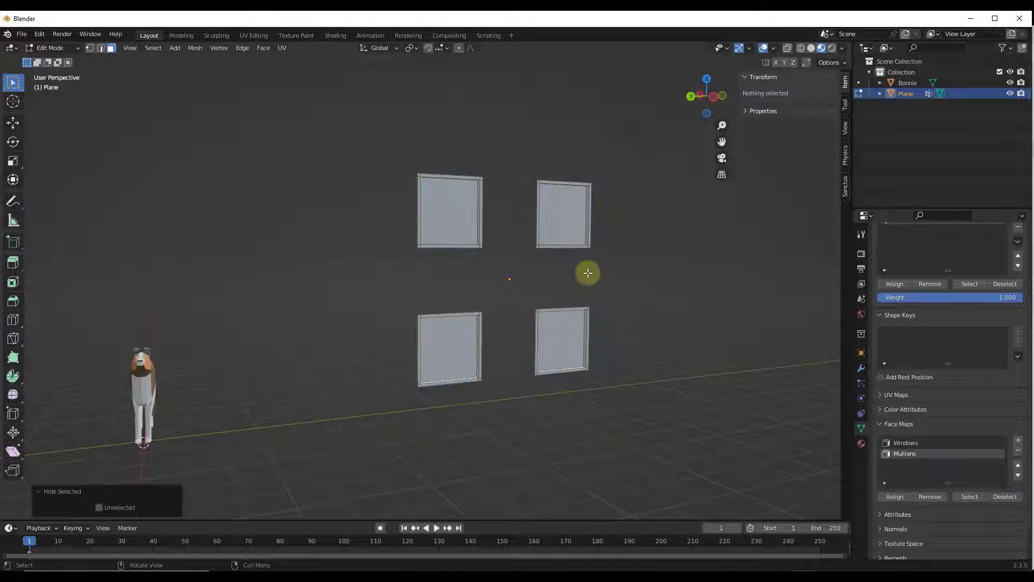
mouse_move(584, 270)
middle_down()
mouse_move(404, 254)
mouse_move(494, 280)
mouse_move(597, 279)
mouse_move(591, 268)
middle_up()
scroll(570, 263, up, 1)
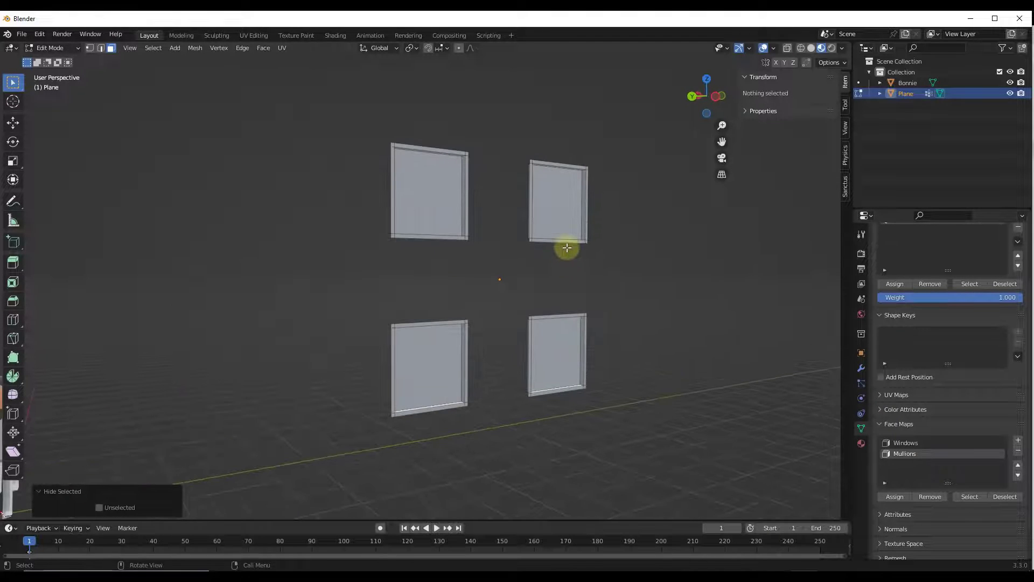
middle_drag(528, 210, 480, 215)
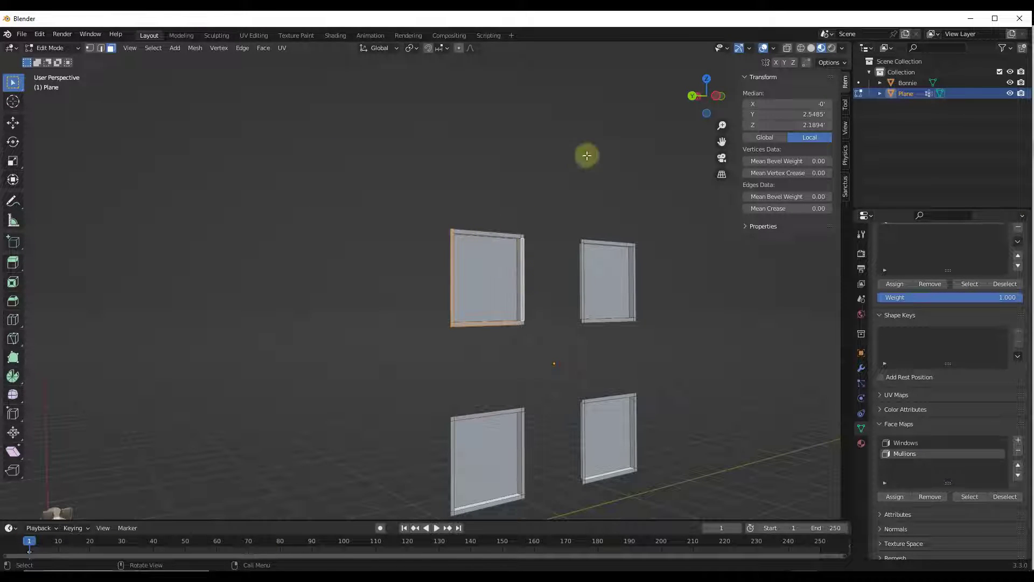
View the wall from the back in Wireframe, in Edit Mode with nothing selected.
click(692, 97)
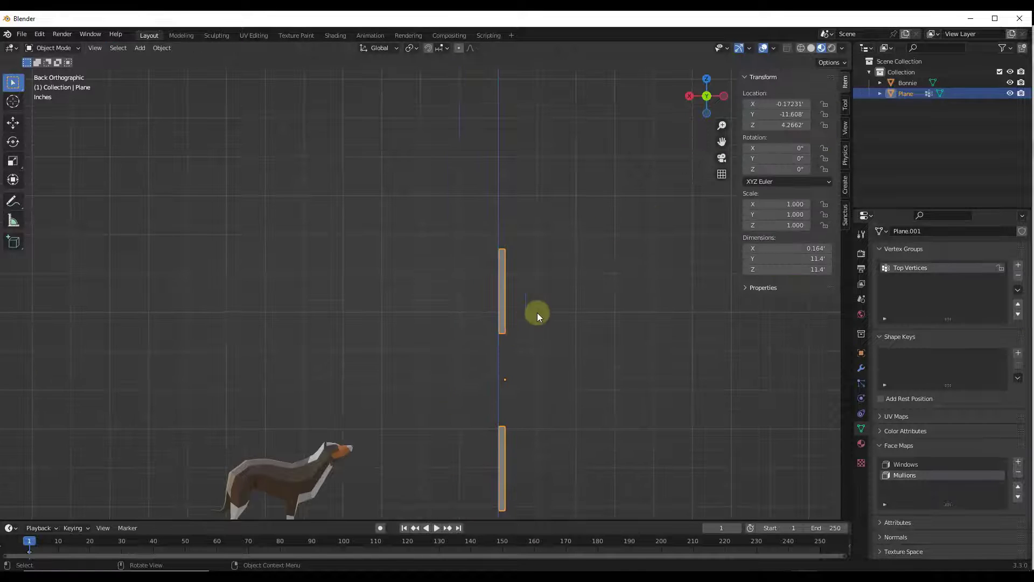
scroll(531, 291, down, 2)
scroll(525, 227, up, 4)
key(Tab)
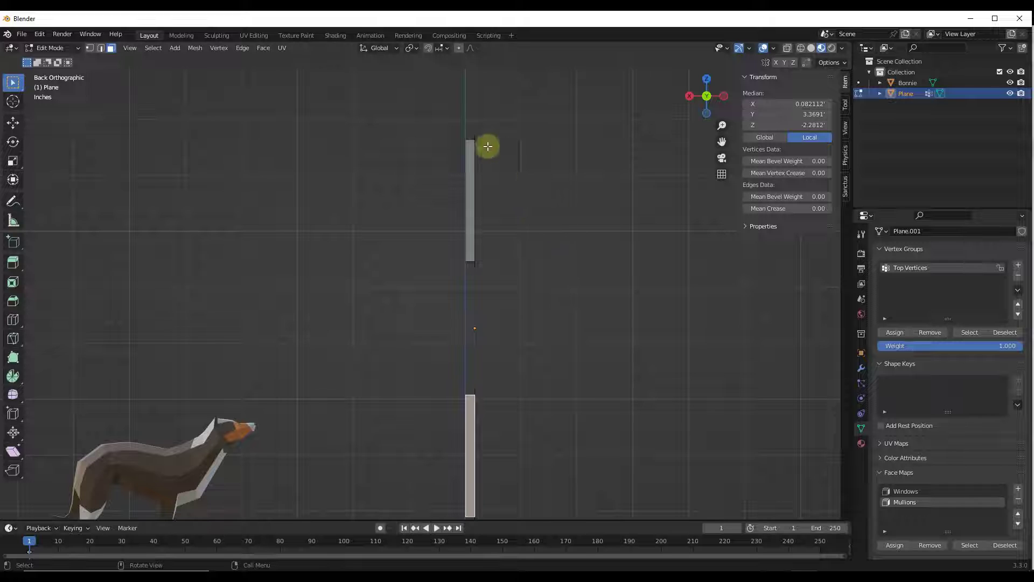
key(alt+a)
key(z)
click(414, 127)
scroll(467, 167, down, 2)
Extrude the window frames 0.1112 ft along their normals.
drag(462, 121, 518, 409)
middle_drag(518, 408, 556, 379)
key(e)
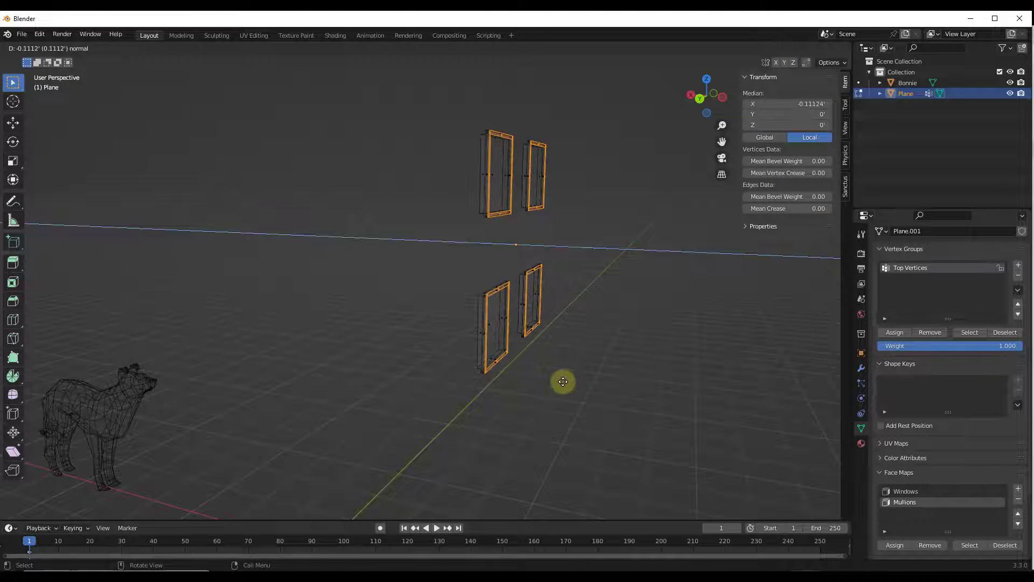
click(563, 381)
Reveal the hidden wall faces, return to Object Mode in Material Preview, and view the wall frontally.
key(alt+a)
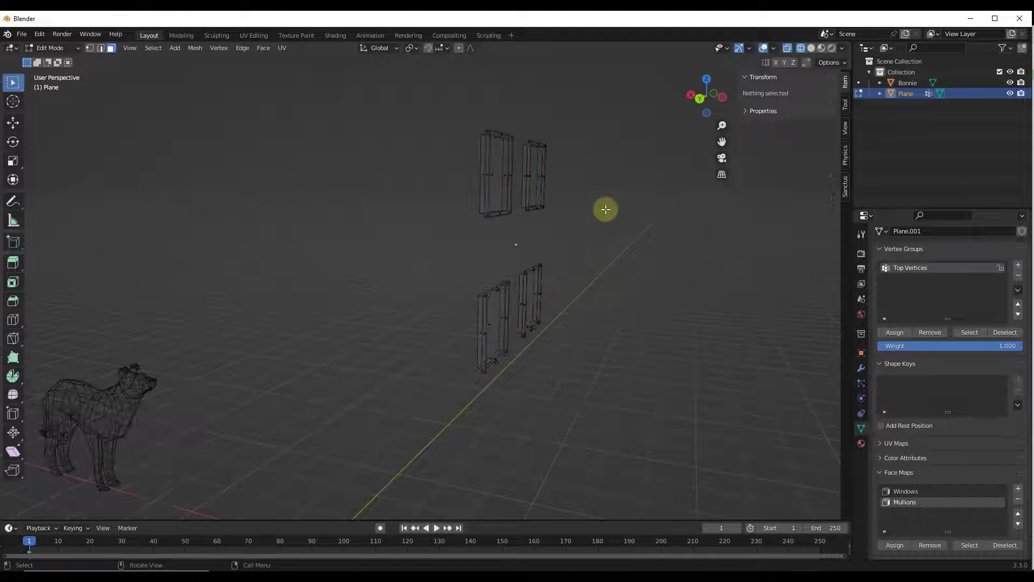
key(alt+h)
mouse_move(628, 237)
middle_down()
mouse_move(600, 240)
mouse_move(617, 233)
middle_up()
key(Tab)
key(shift+z)
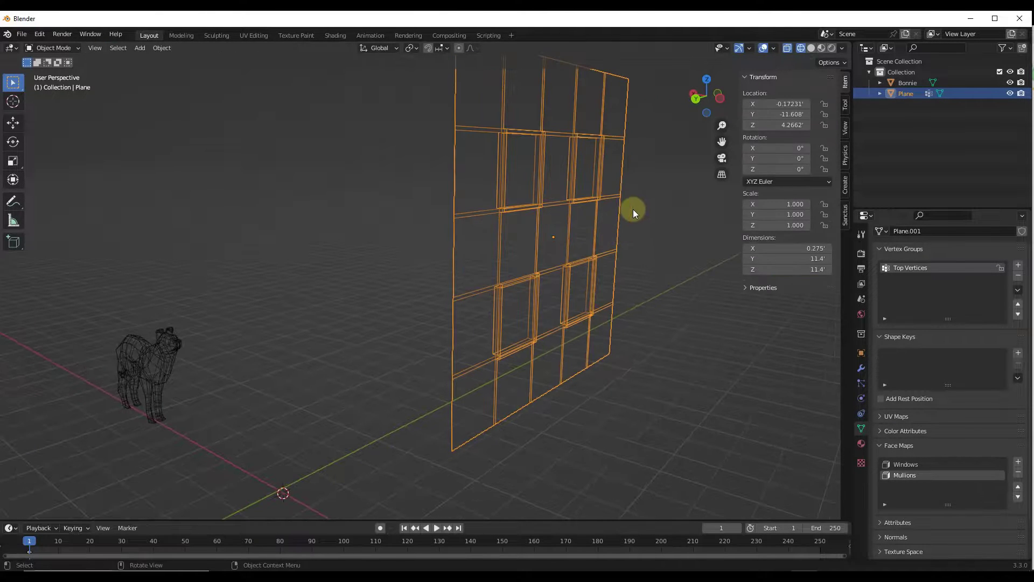
key(z)
click(646, 267)
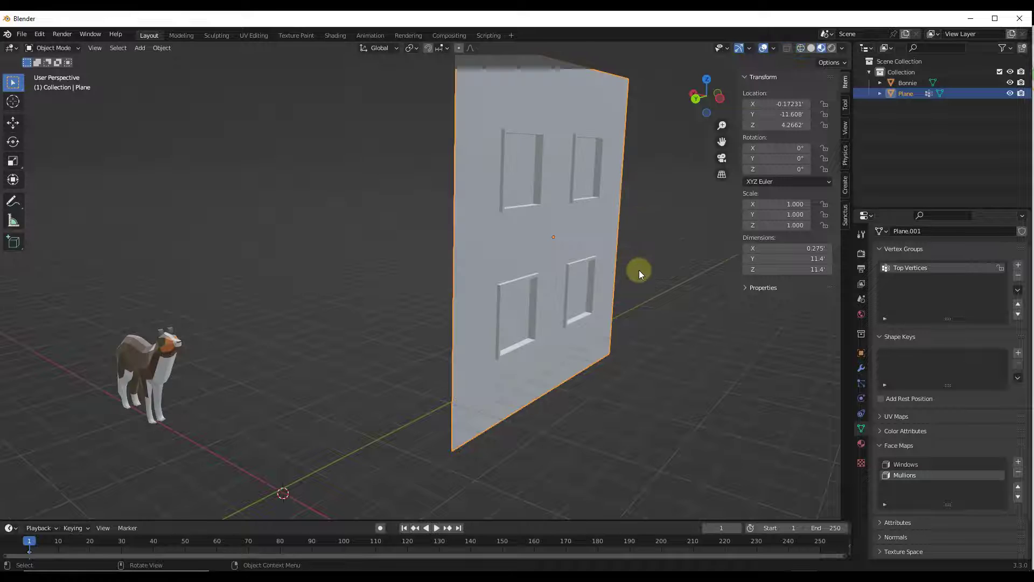
scroll(628, 203, up, 2)
middle_drag(626, 201, 503, 202)
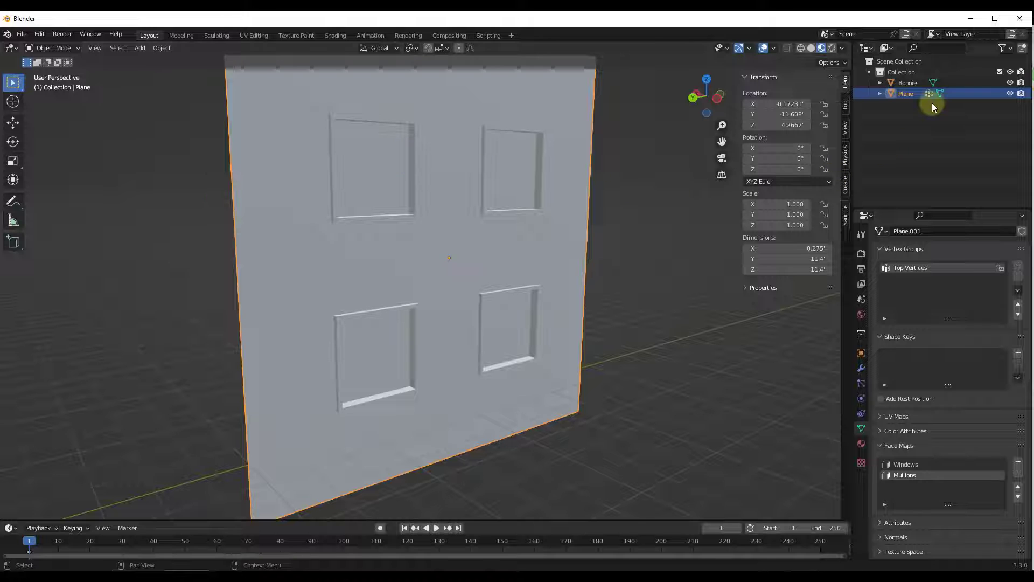
In Edit Mode, select the window faces using the Windows face map.
key(Tab)
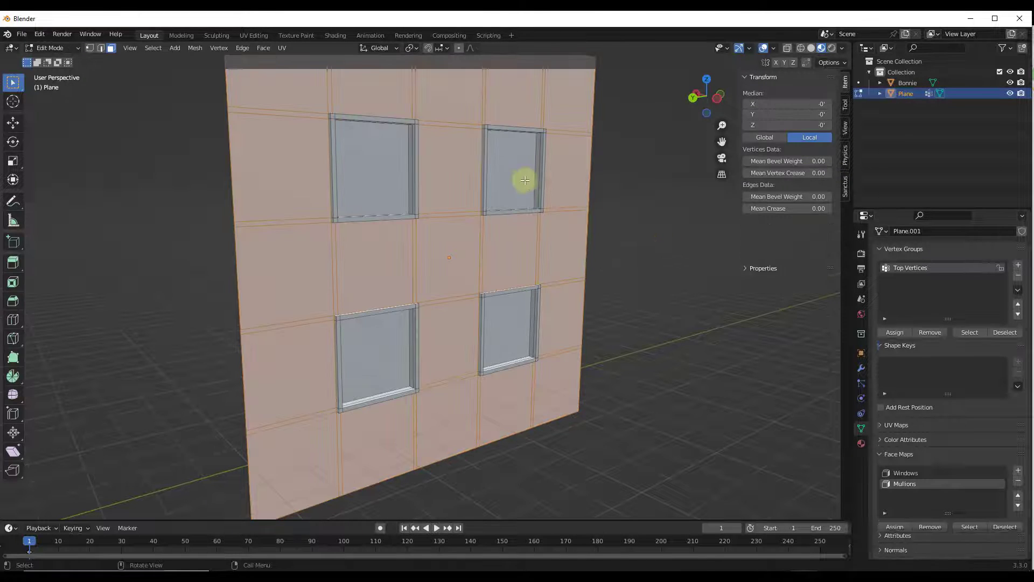
click(899, 492)
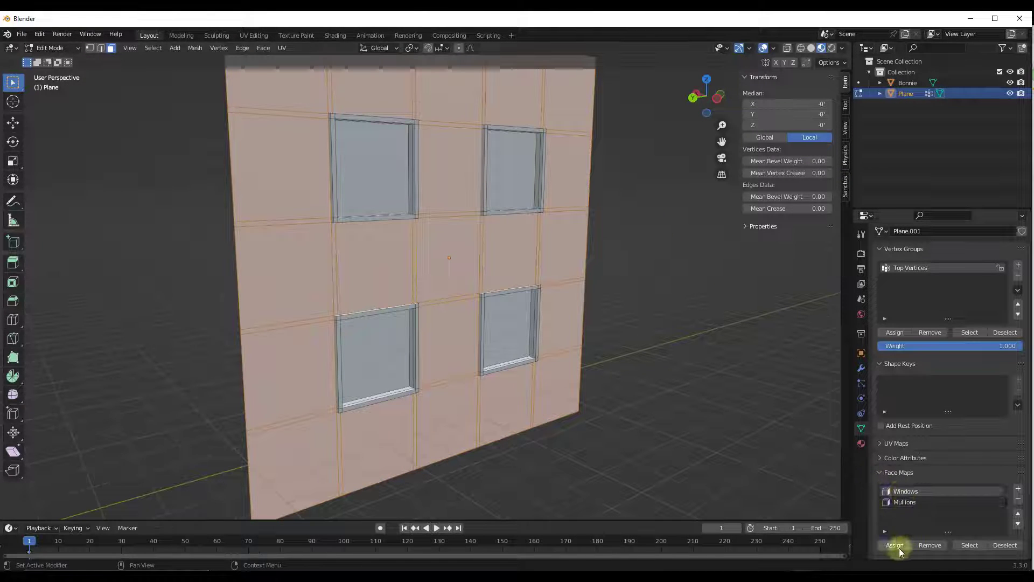
click(969, 545)
click(901, 492)
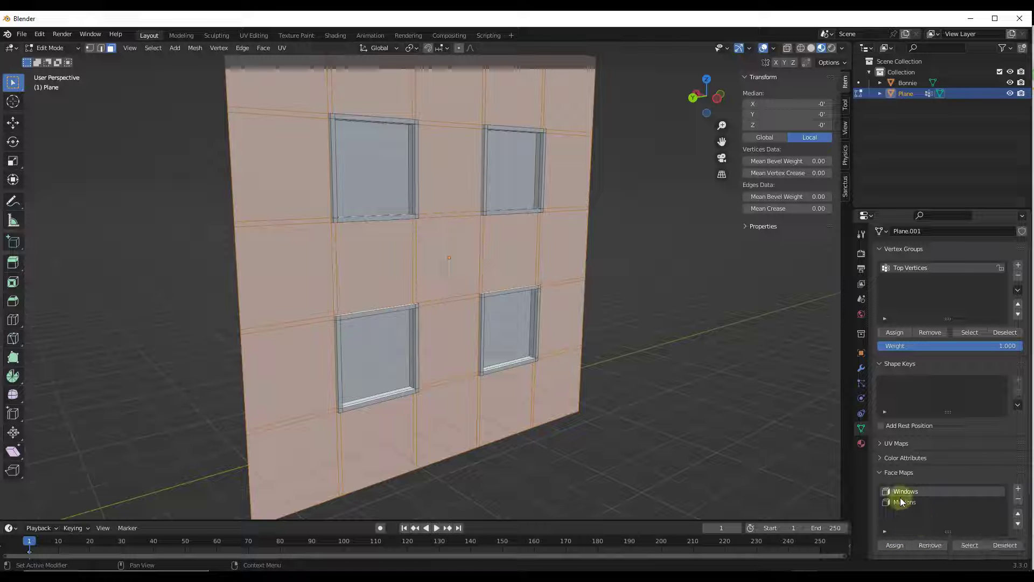
click(683, 337)
click(968, 545)
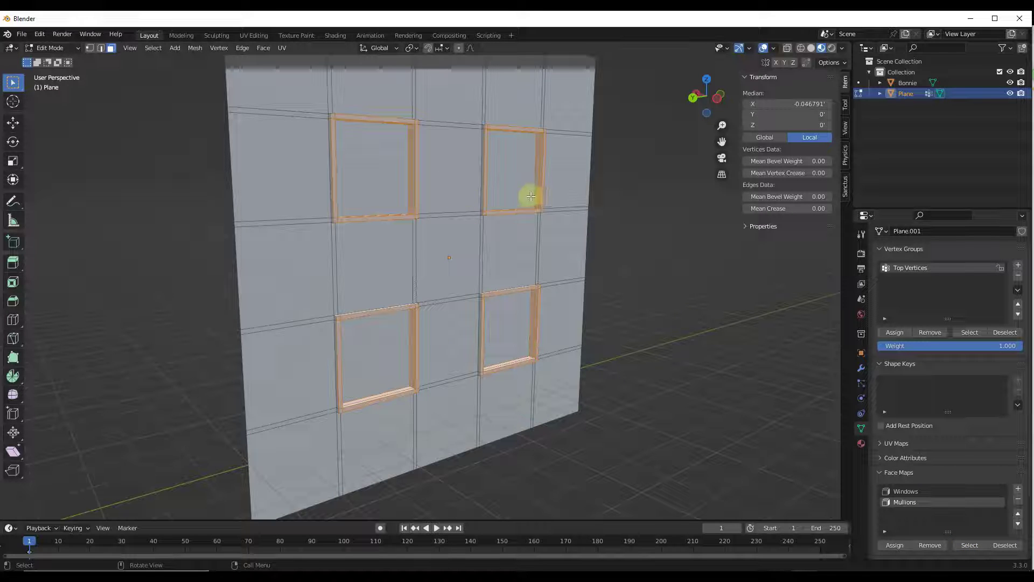
View the wall from the left in Wireframe, clear the selection, then select all geometry.
click(717, 100)
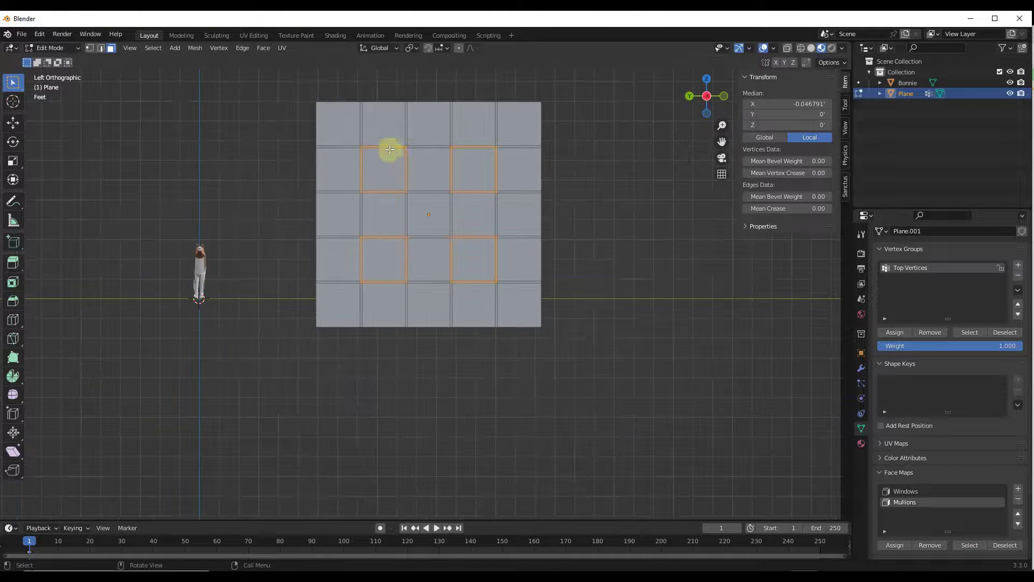
click(303, 152)
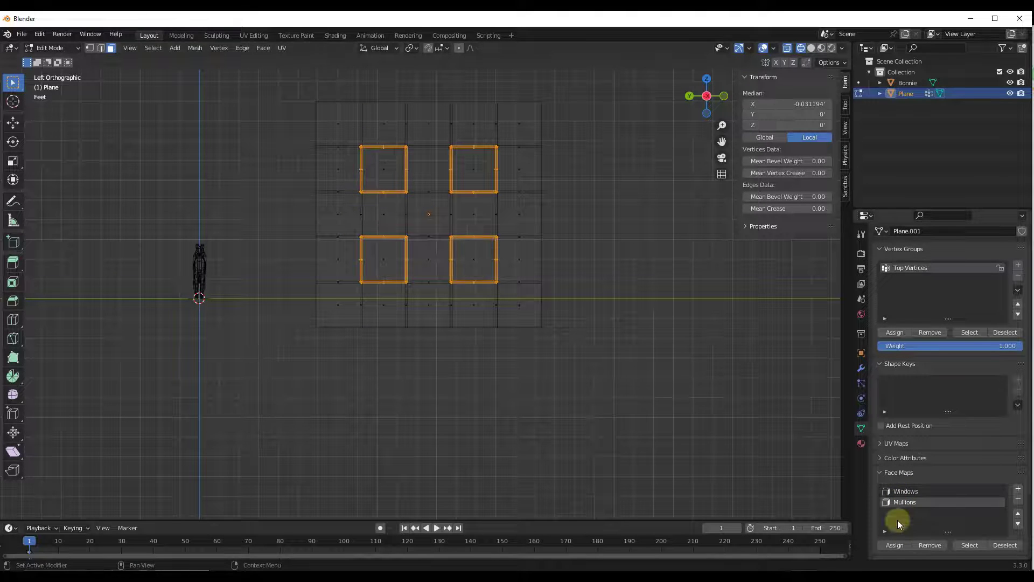
middle_drag(446, 300, 423, 227)
key(alt+a)
scroll(426, 229, up, 3)
key(a)
key(alt+a)
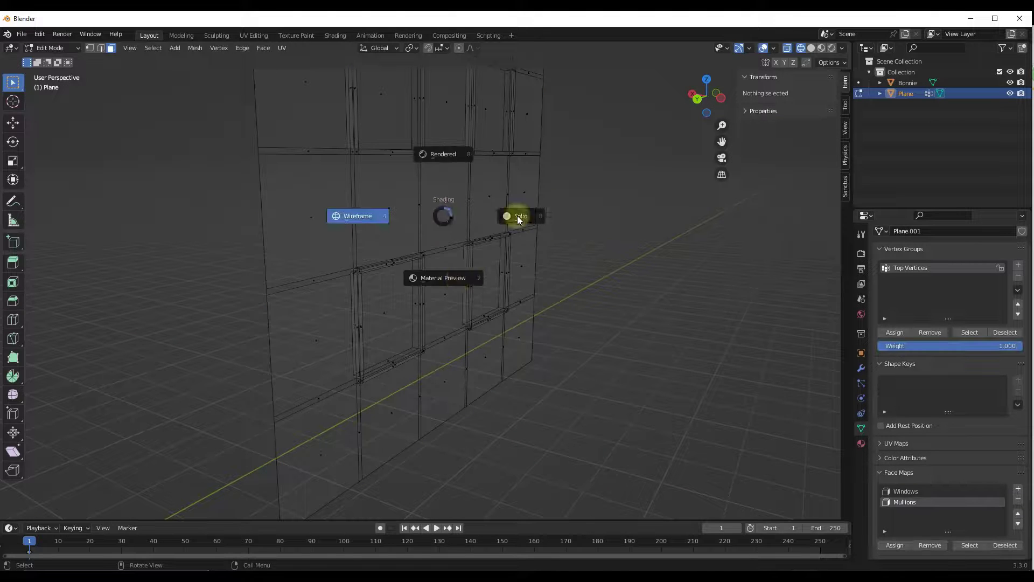